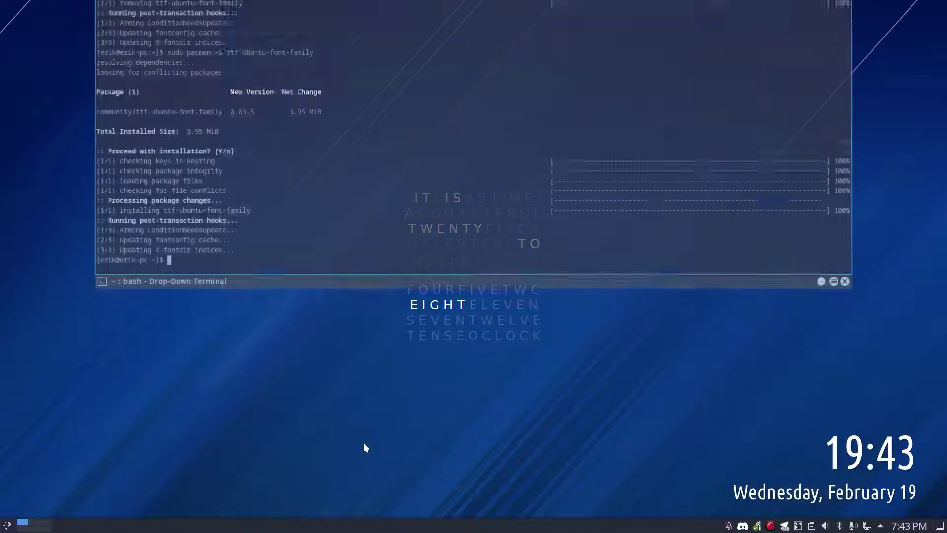
key(F12)
key(F12)
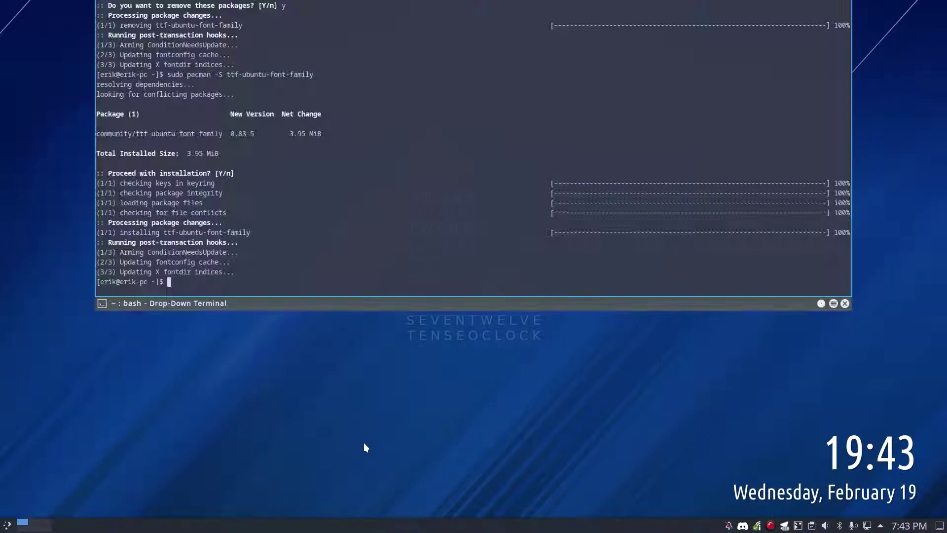
text(neofetch)
Run neofetch in the Yakuake drop-down terminal, then hide the terminal again.
key(Return)
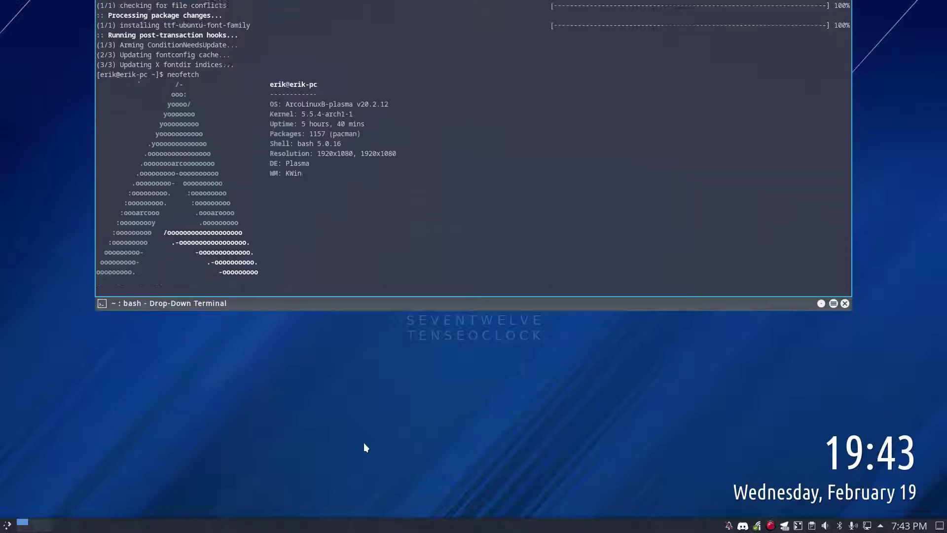
key(F12)
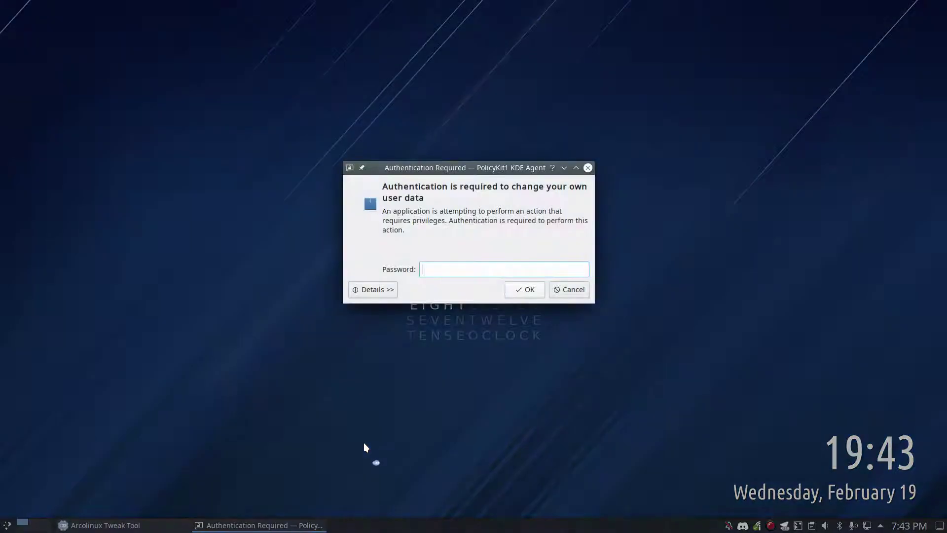
text(••••)
Authenticate the ArcoLinux Tweak Tool, enable Bobo's repo under Pacman Config, and close the tool.
key(Return)
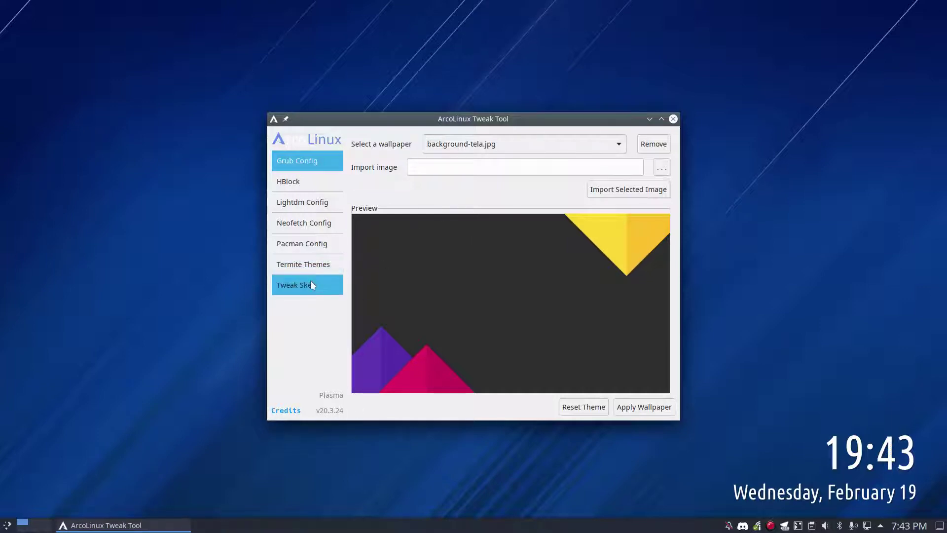
click(312, 237)
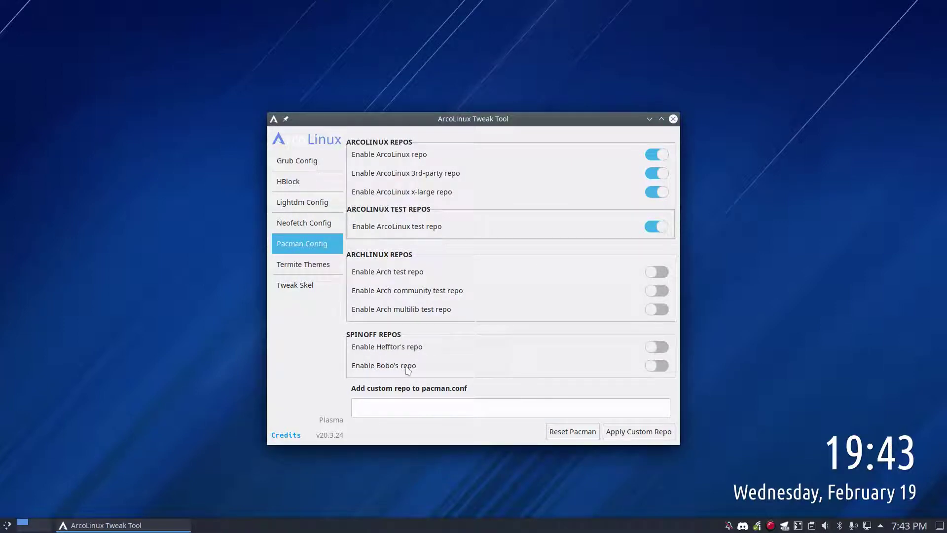
click(656, 365)
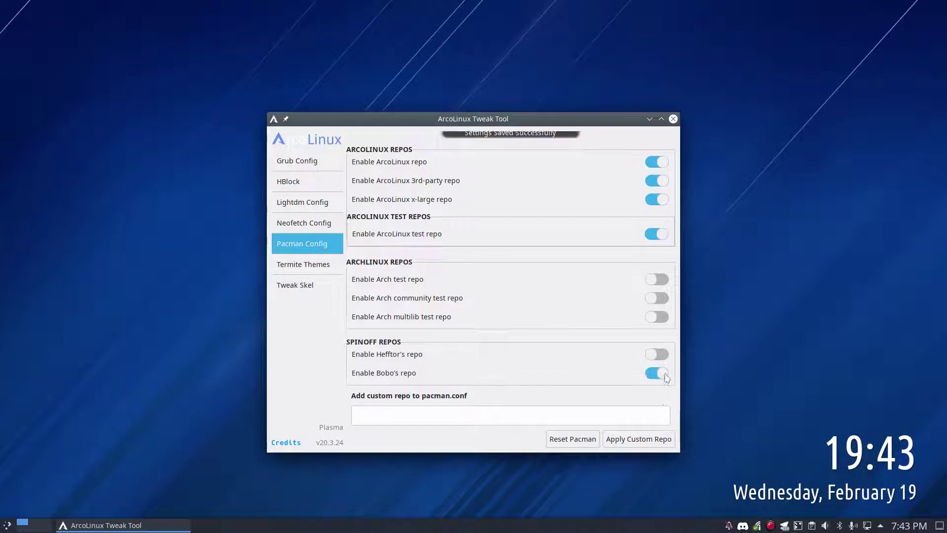
click(672, 119)
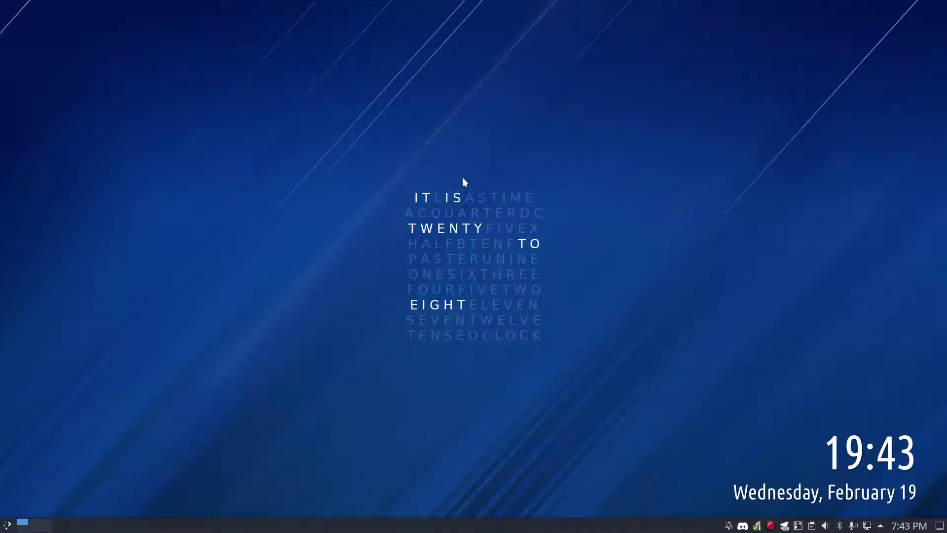
Run 'update' in a centred Konsole window and highlight bobo-repo in the sync output.
key(ctrl+alt+t)
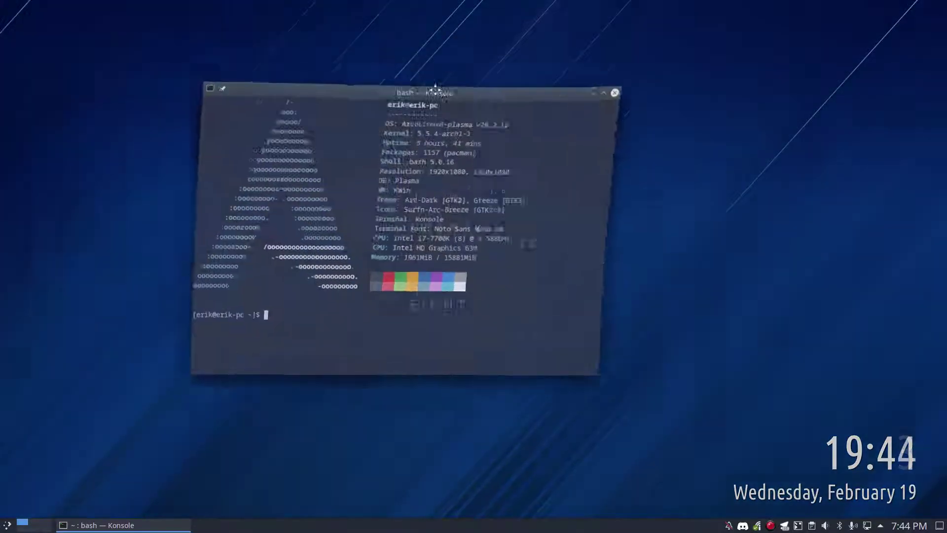
drag(211, 6, 442, 93)
text(sudo)
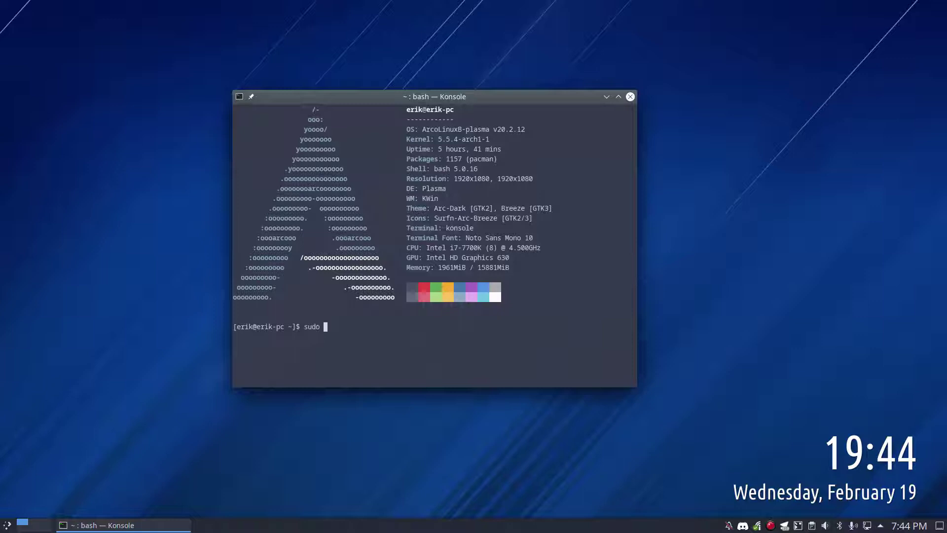
key(BackSpace)
key(BackSpace)
key(BackSpace)
key(BackSpace)
text(upd)
text(ate)
key(Return)
key(Return)
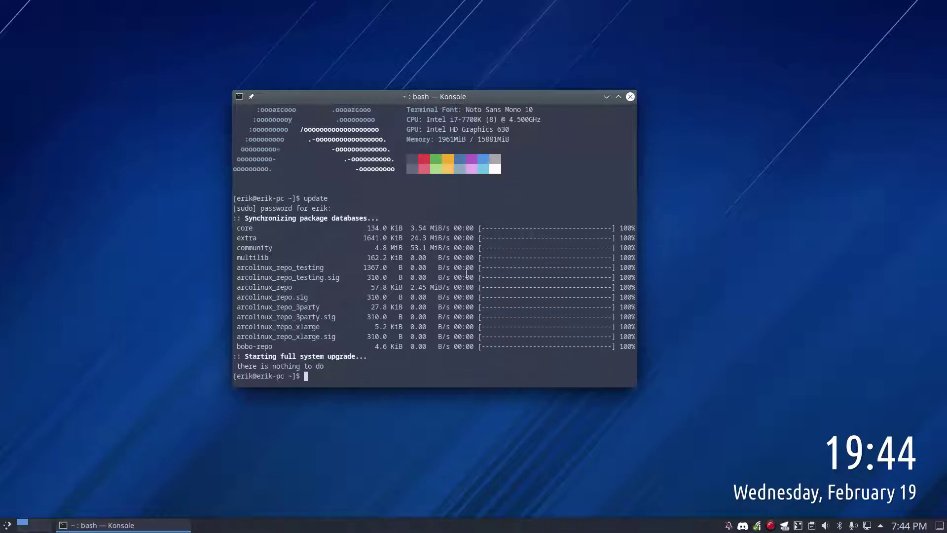
drag(281, 347, 234, 346)
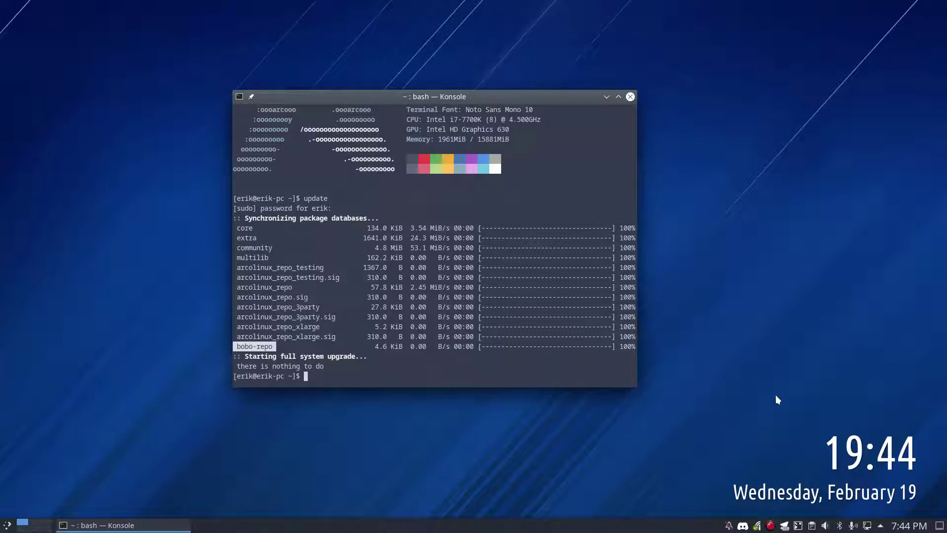
Review the bobo-repo packages, including bobo-wallpapers, in a maximized Pamac, then close Pamac.
click(8, 525)
text(upd)
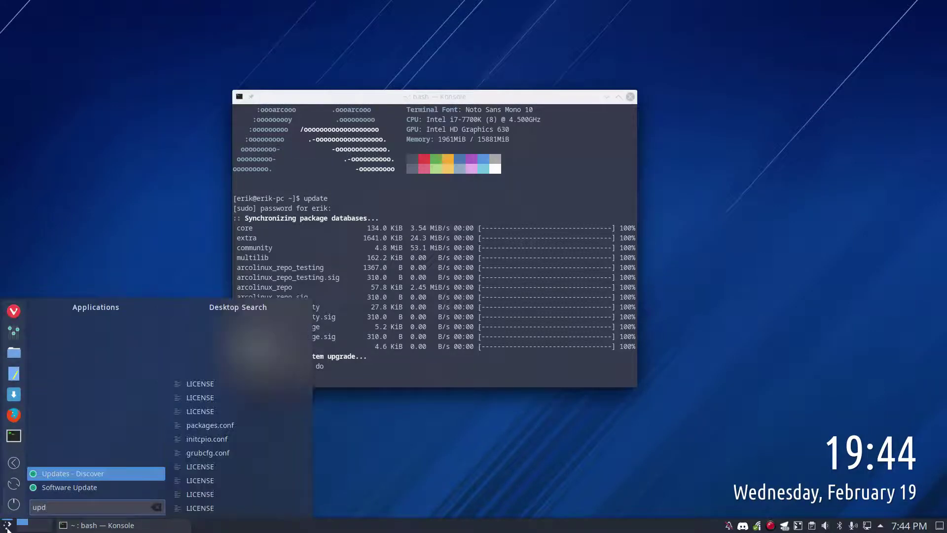
click(82, 488)
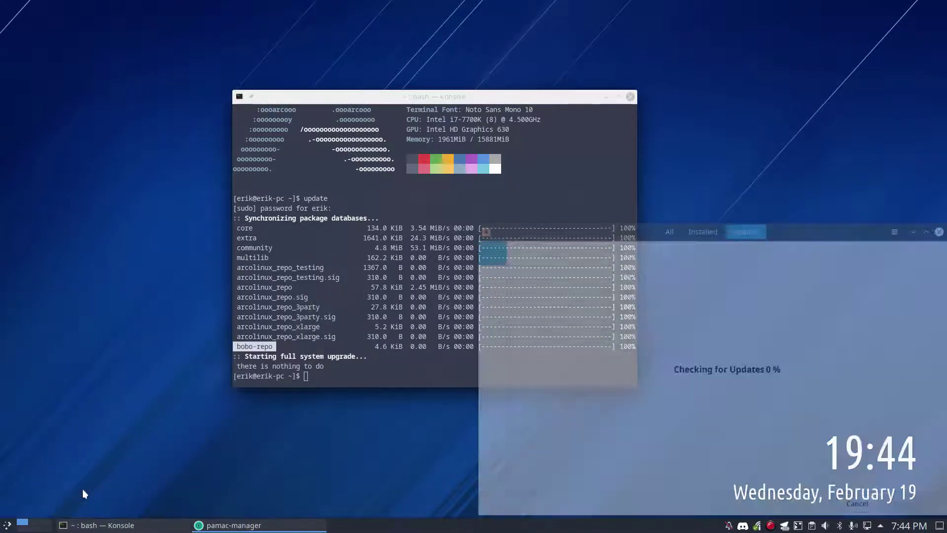
drag(860, 236, 648, 137)
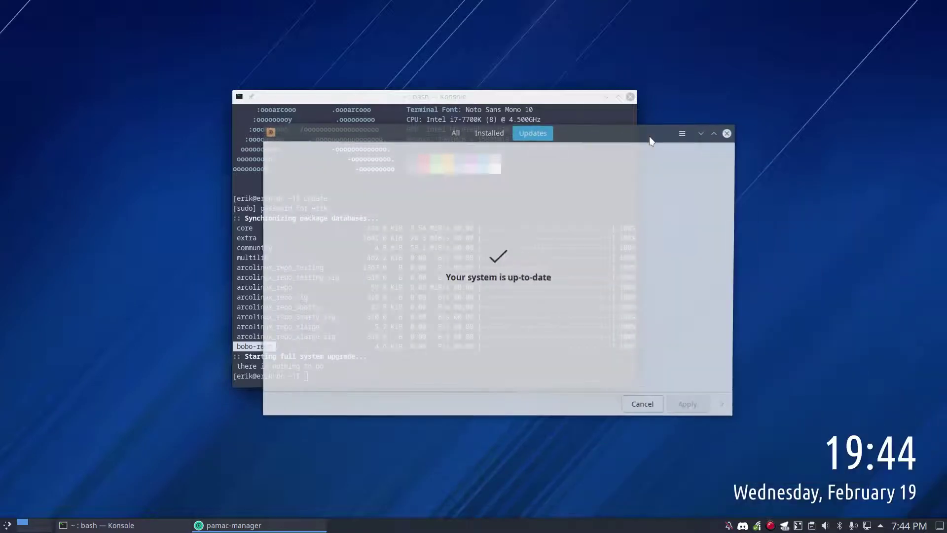
click(457, 133)
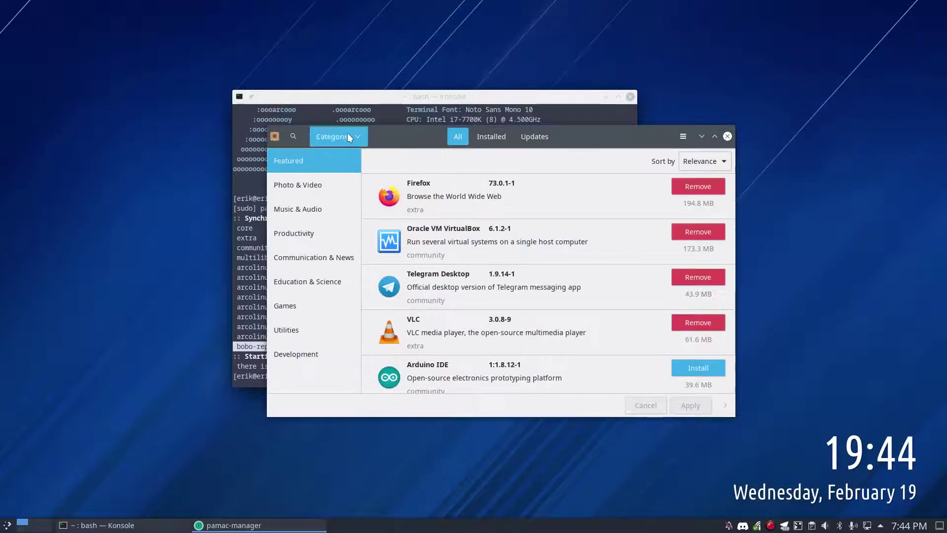
click(338, 136)
click(342, 201)
click(310, 353)
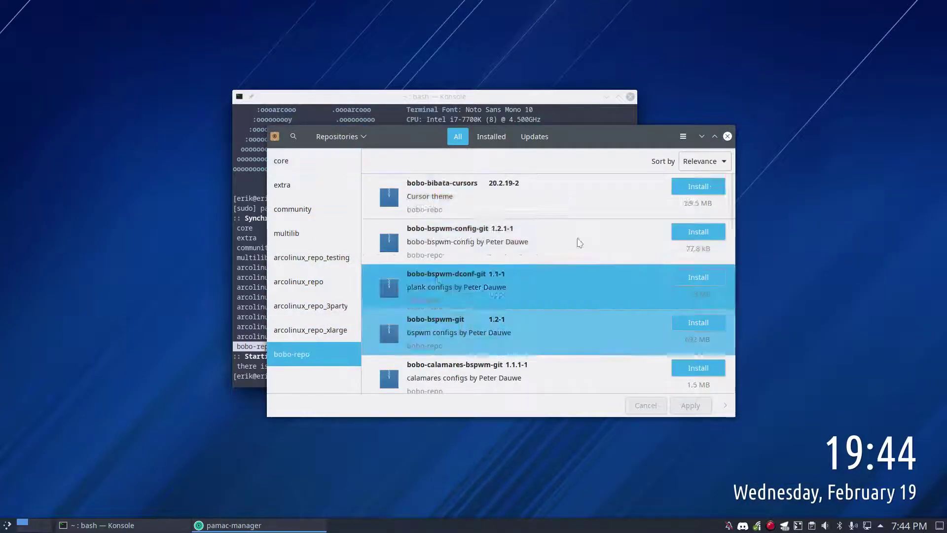
double_click(592, 132)
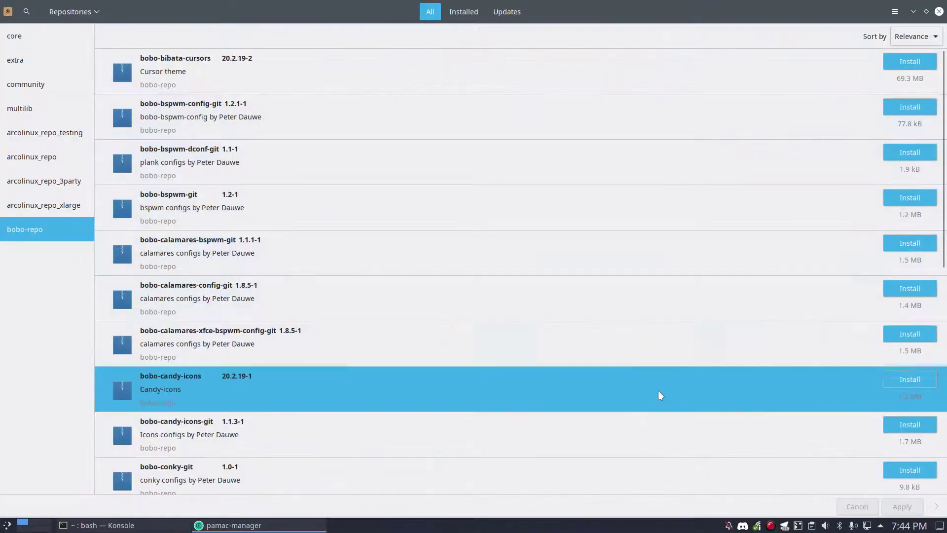
scroll(658, 392, down, 3)
scroll(660, 395, down, 5)
scroll(659, 395, down, 2)
scroll(659, 395, down, 3)
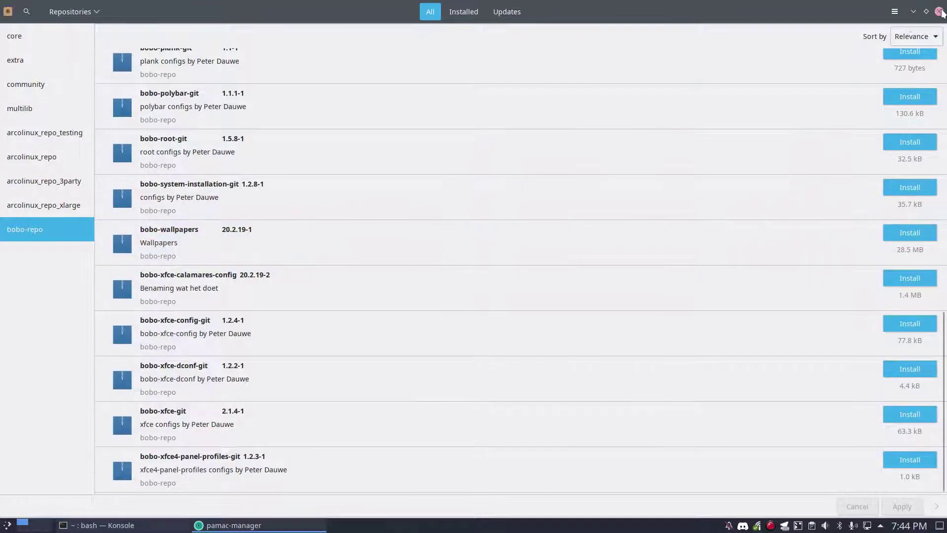
click(941, 12)
text(sd)
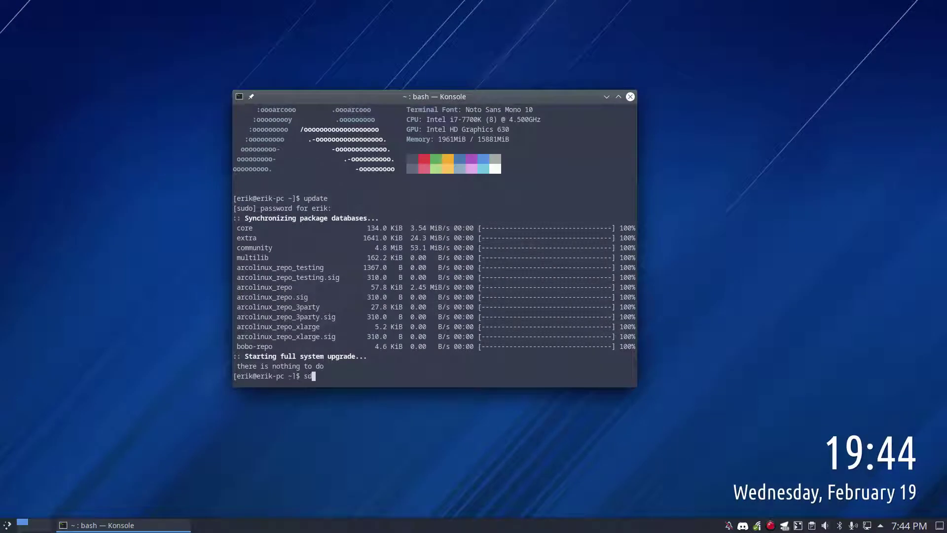
text(udo)
Install bobo-wallpapers with 'sudo pacman -S', using Tab to list bobo- packages, and confirm.
key(BackSpace)
key(BackSpace)
key(BackSpace)
text(udo pacman )
text(-S bobo-)
key(Tab)
key(Tab)
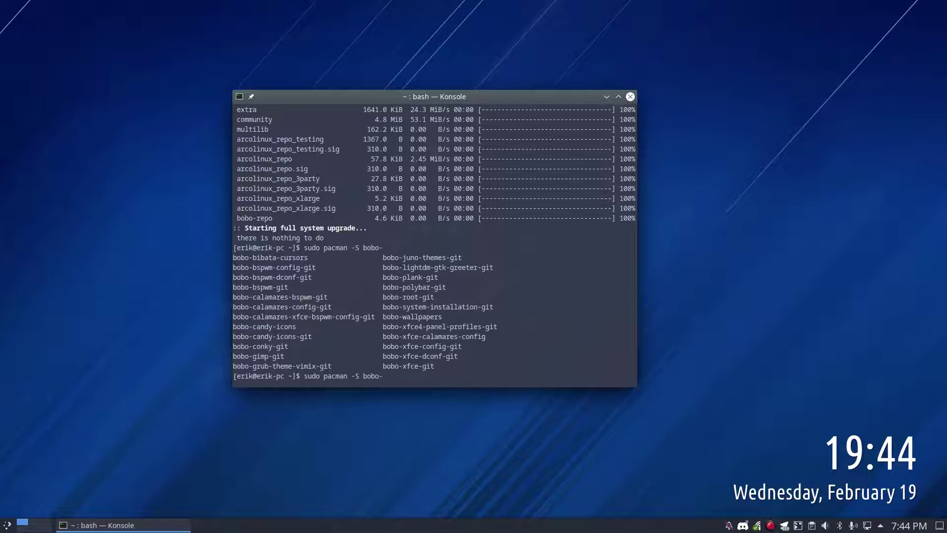
text(wallpapers)
key(Return)
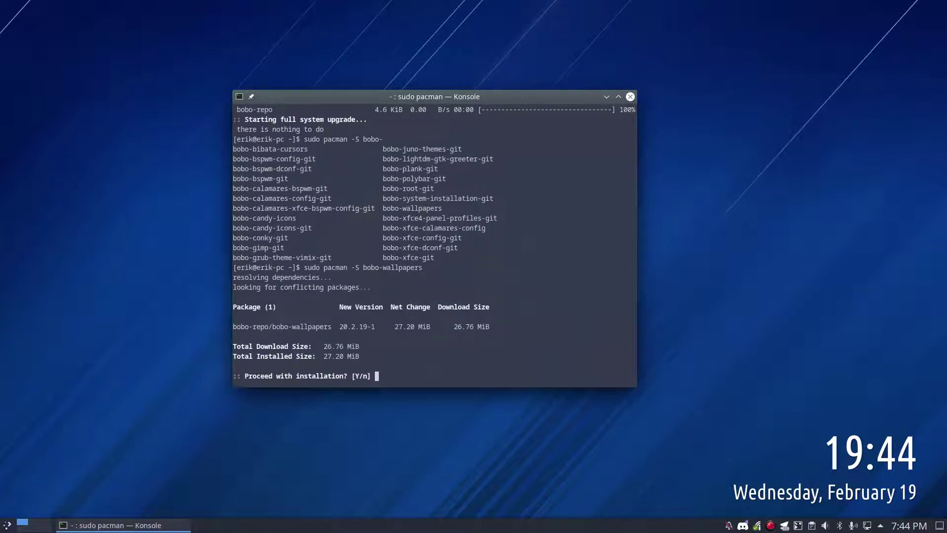
key(Return)
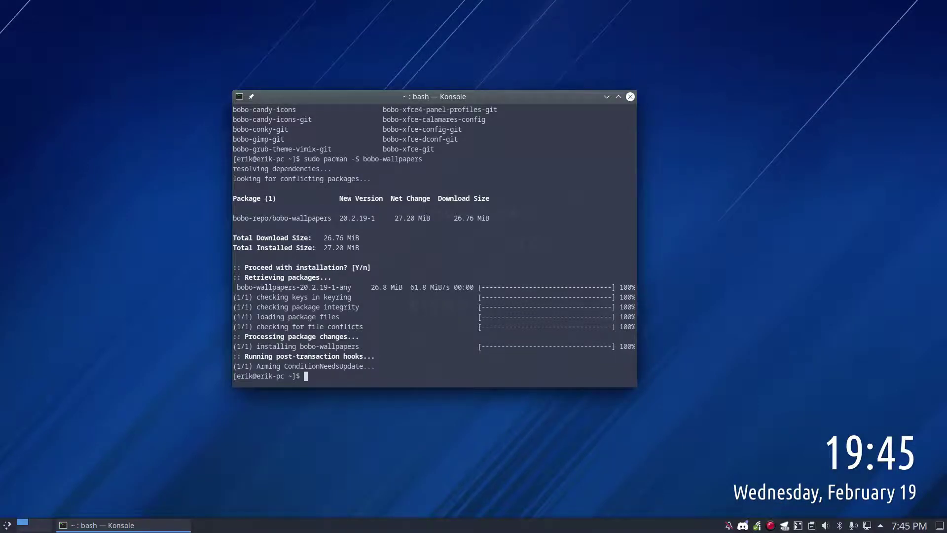
Browse to /usr/share/backgrounds/bobolinux in Dolphin.
key(super+e)
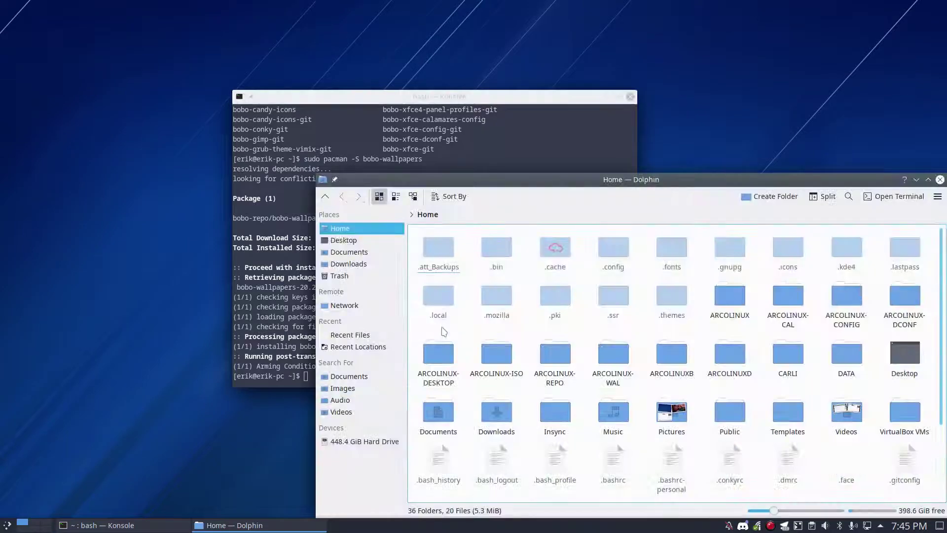
click(398, 442)
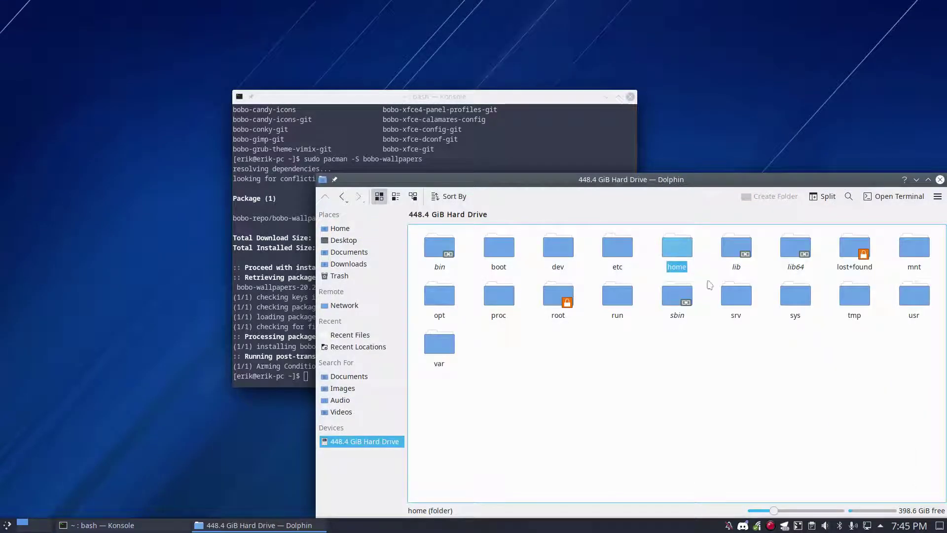
click(910, 296)
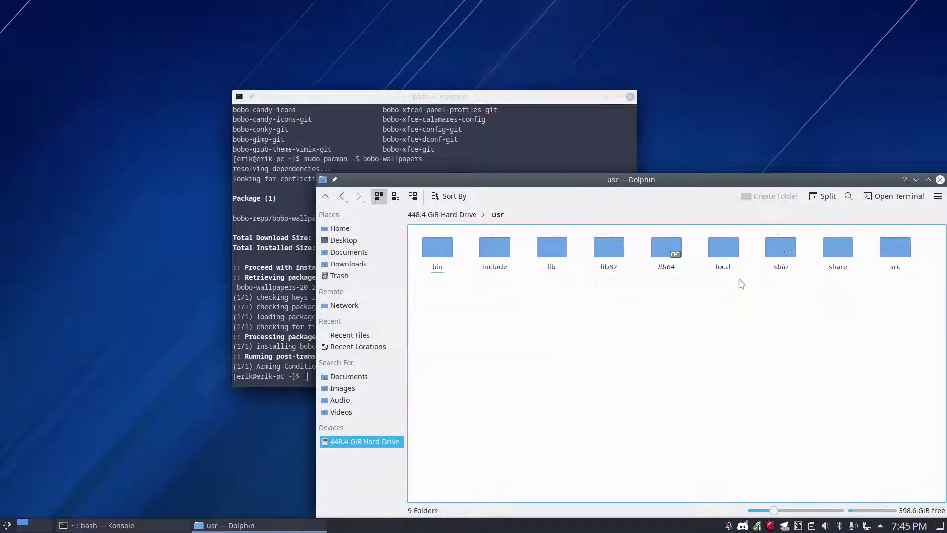
click(833, 254)
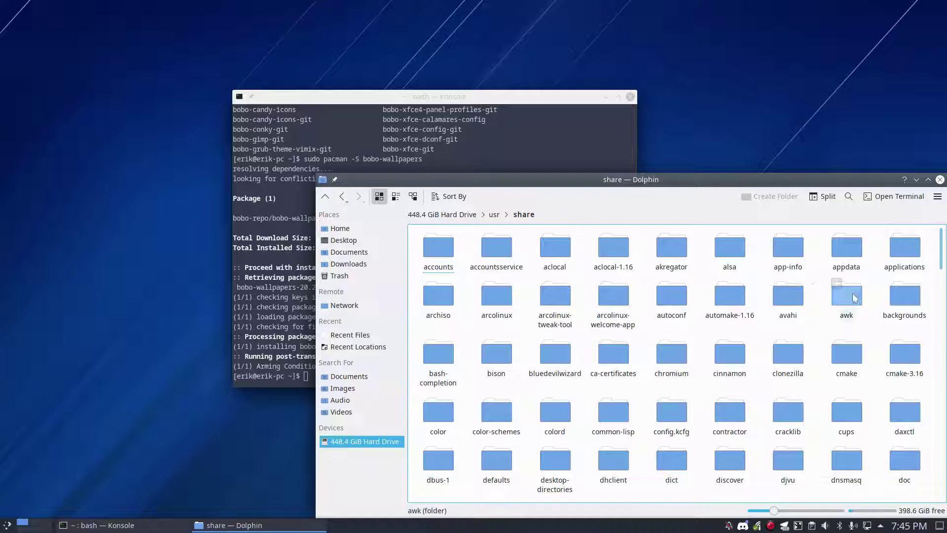
click(904, 296)
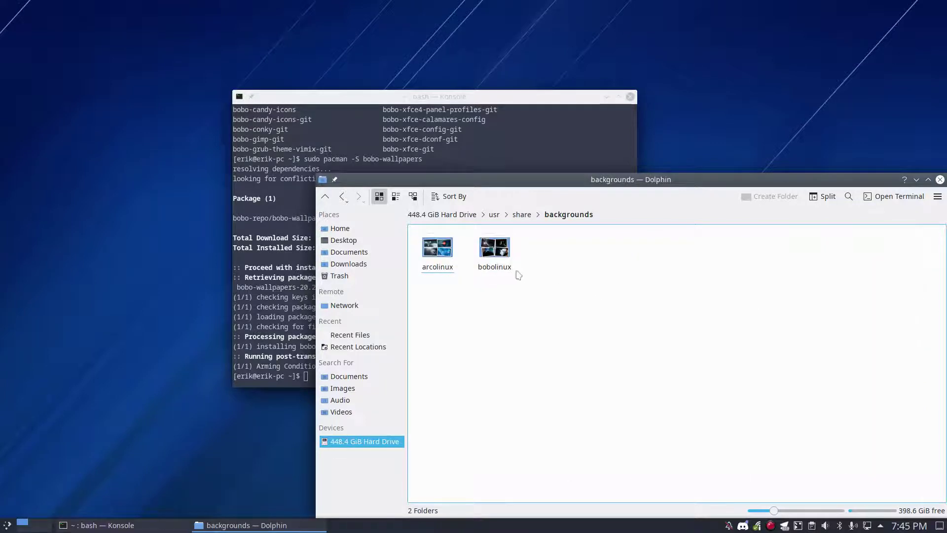
click(494, 252)
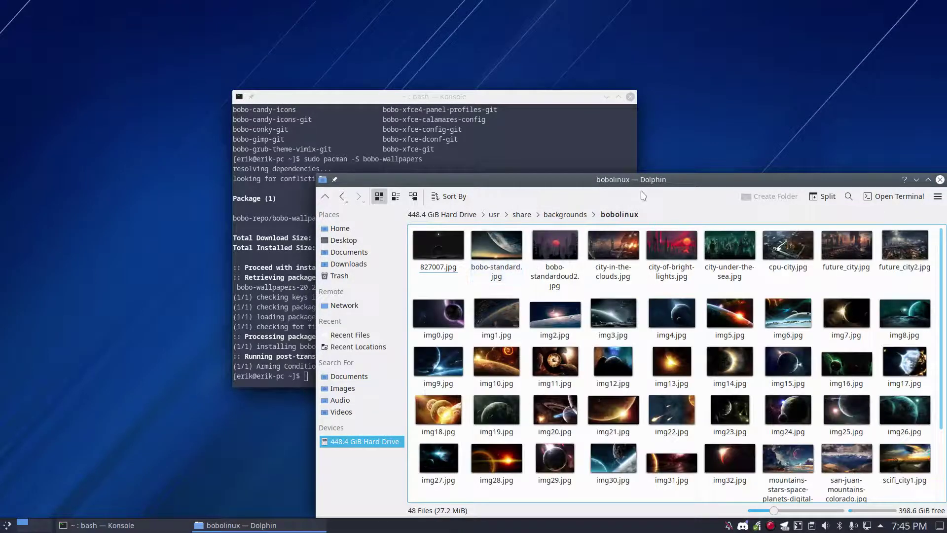
Set city-of-bright-lights.jpg as the desktop background from its right-click menu.
double_click(649, 186)
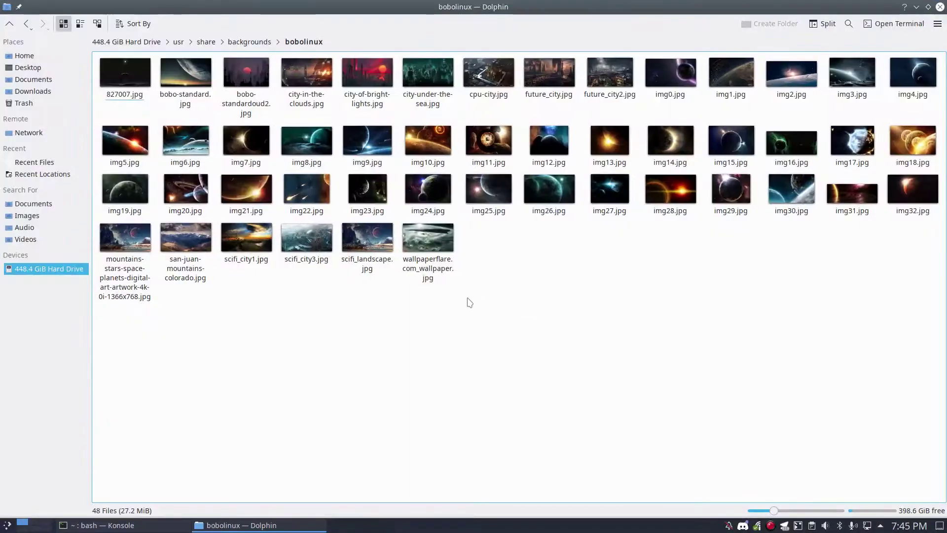
click(356, 73)
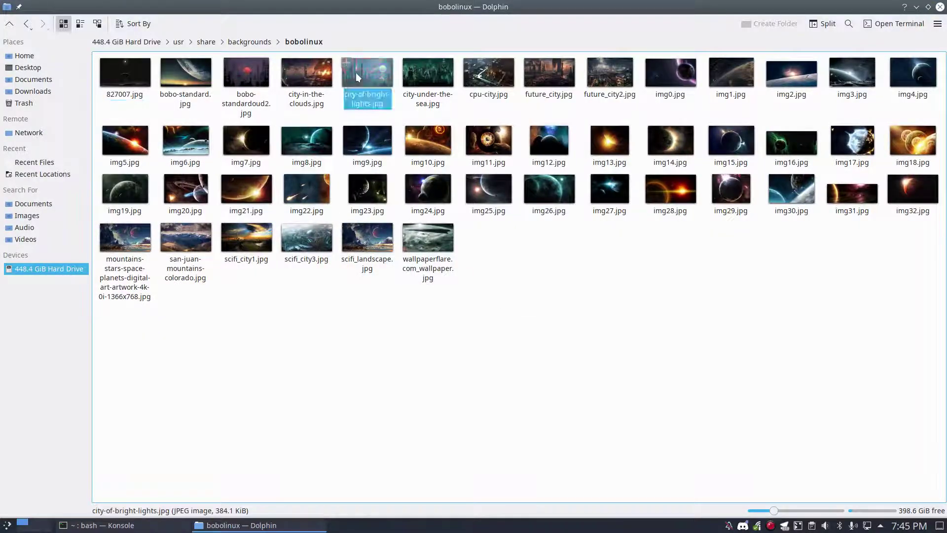
right_click(356, 73)
click(414, 192)
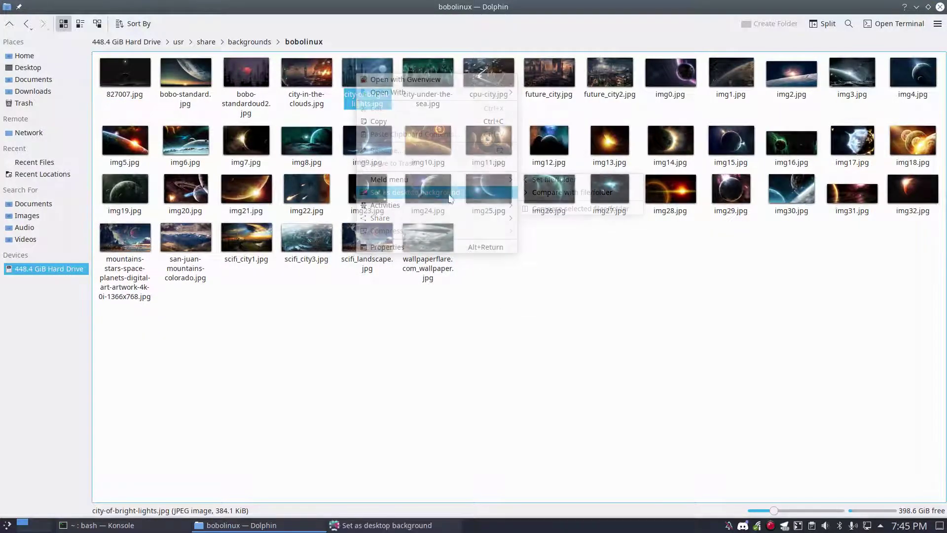
Minimize Dolphin, recentre the Konsole window, and select the bobo-wallpapers package name.
click(916, 7)
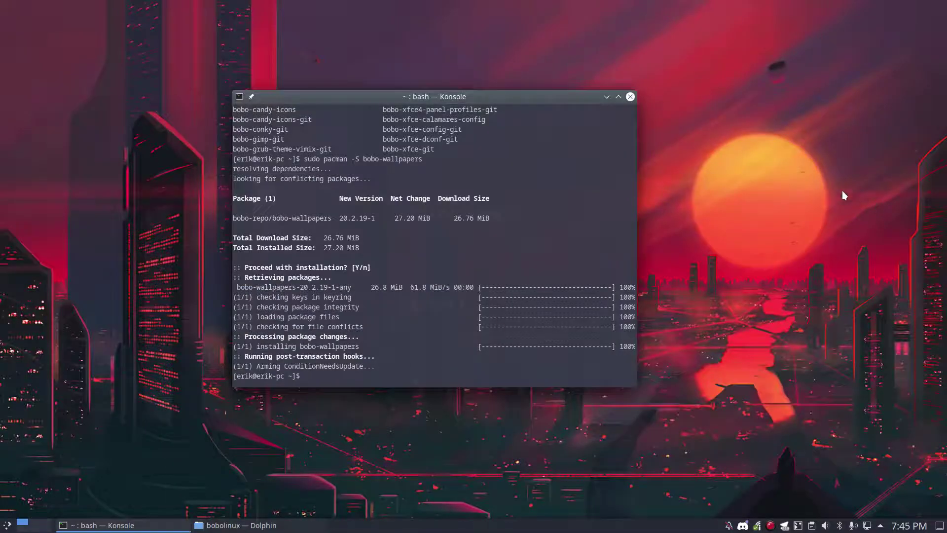
mouse_move(552, 102)
mouse_down()
mouse_move(834, 397)
mouse_move(326, 23)
mouse_up()
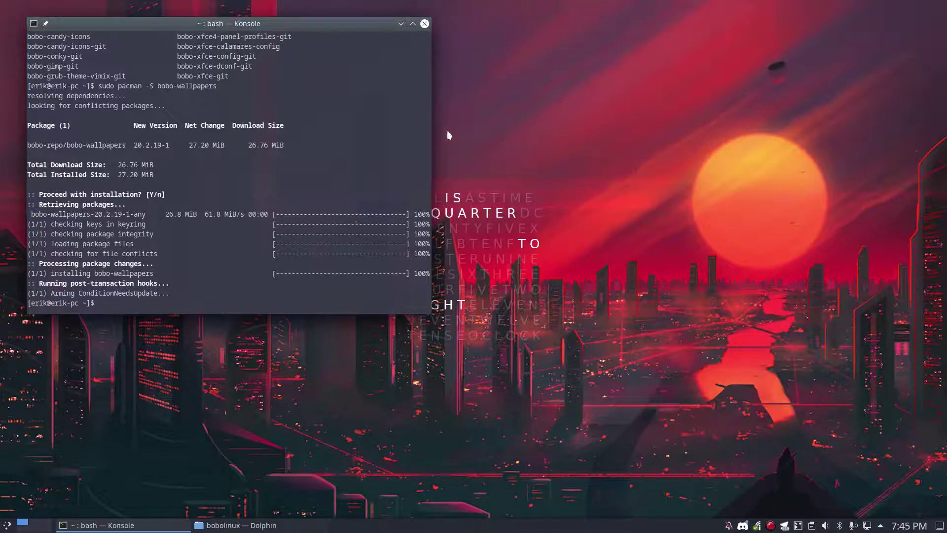
drag(270, 22, 518, 88)
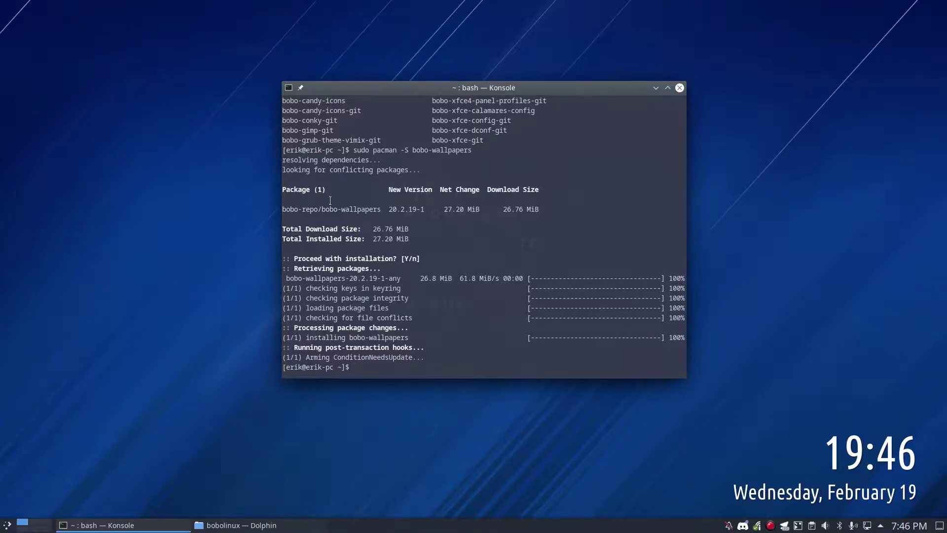
drag(321, 208, 375, 208)
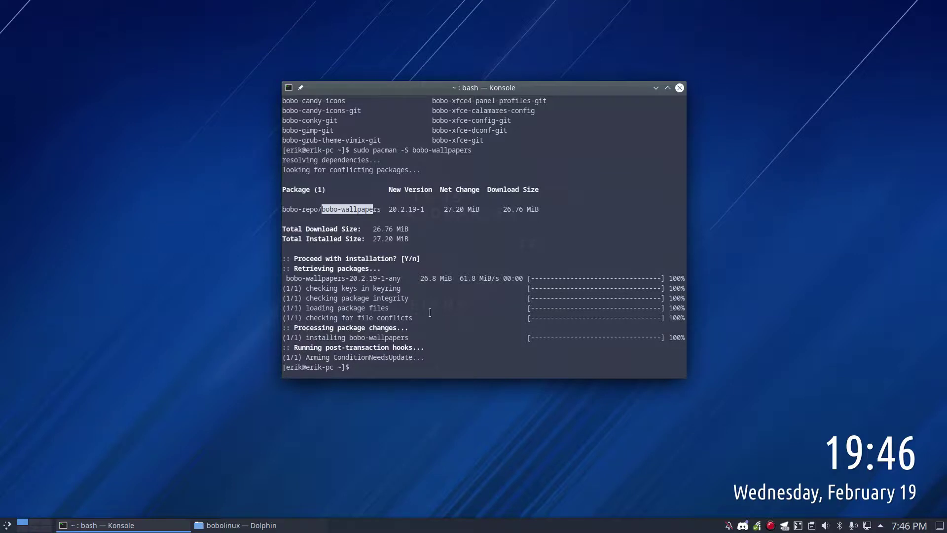